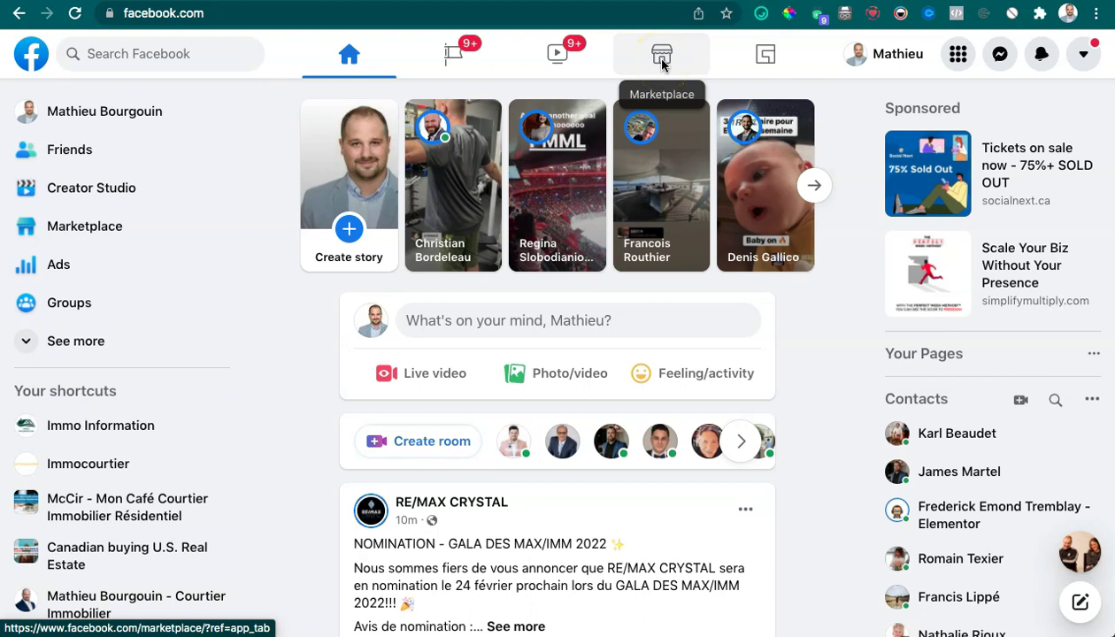
Start a new Marketplace listing of the type Home for Sale or Rent
{"action": "left_click", "coordinate": [113, 255]}
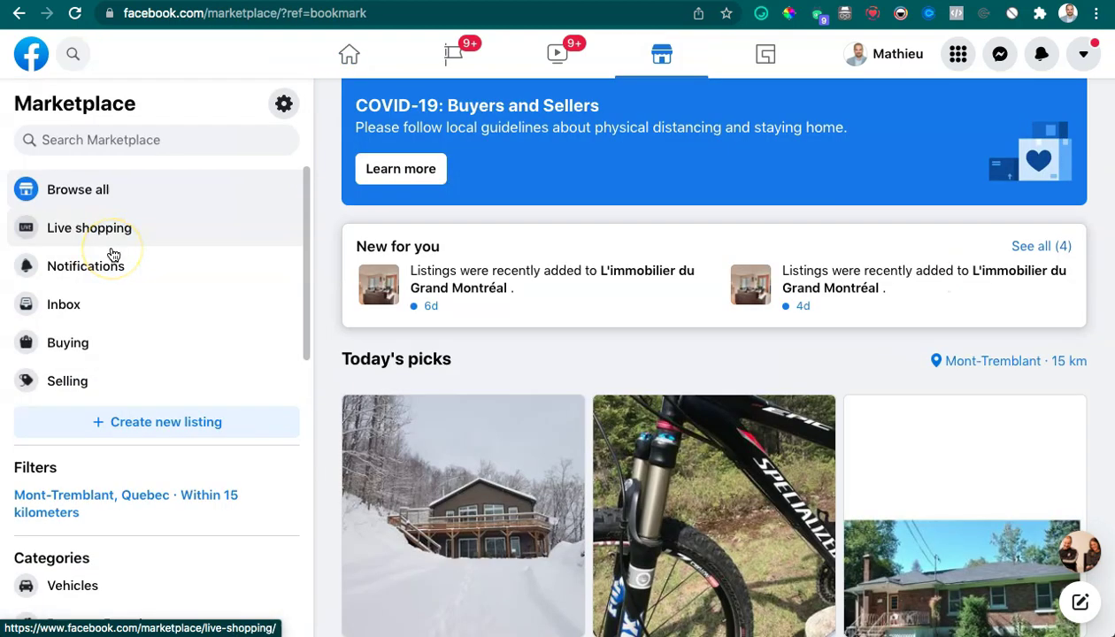
{"action": "left_click", "coordinate": [177, 422]}
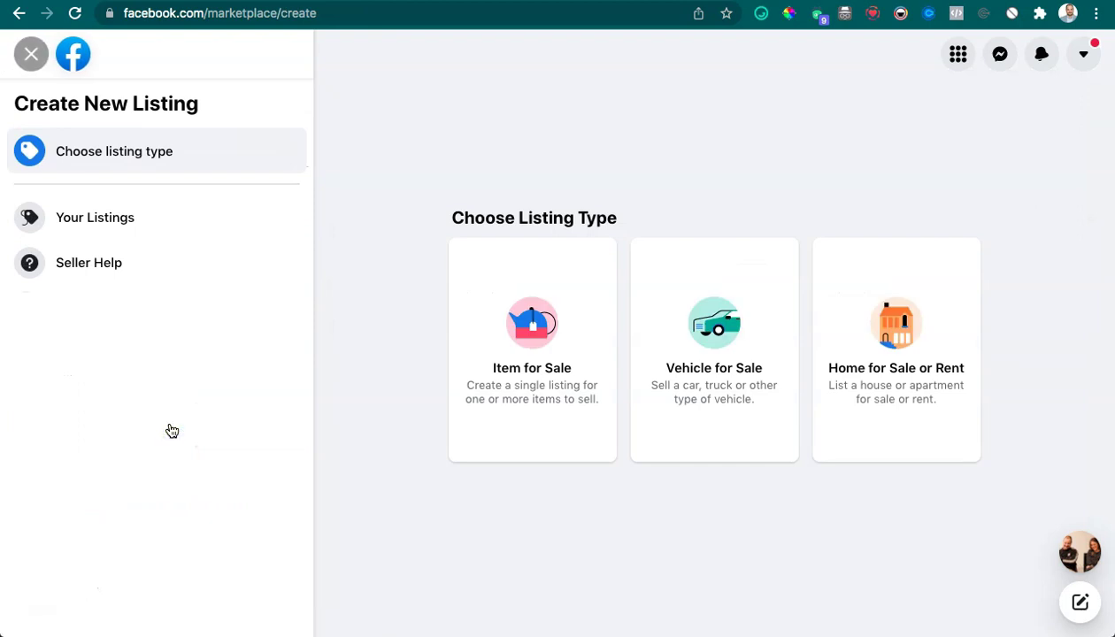
{"action": "left_click", "coordinate": [909, 320]}
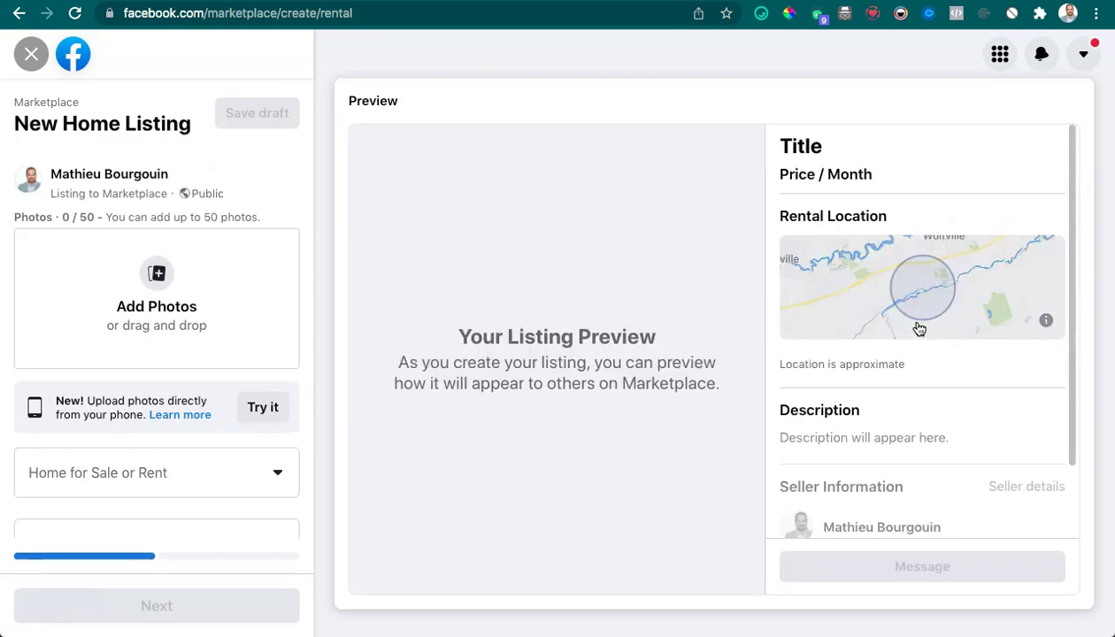
{"action": "left_click", "coordinate": [844, 323]}
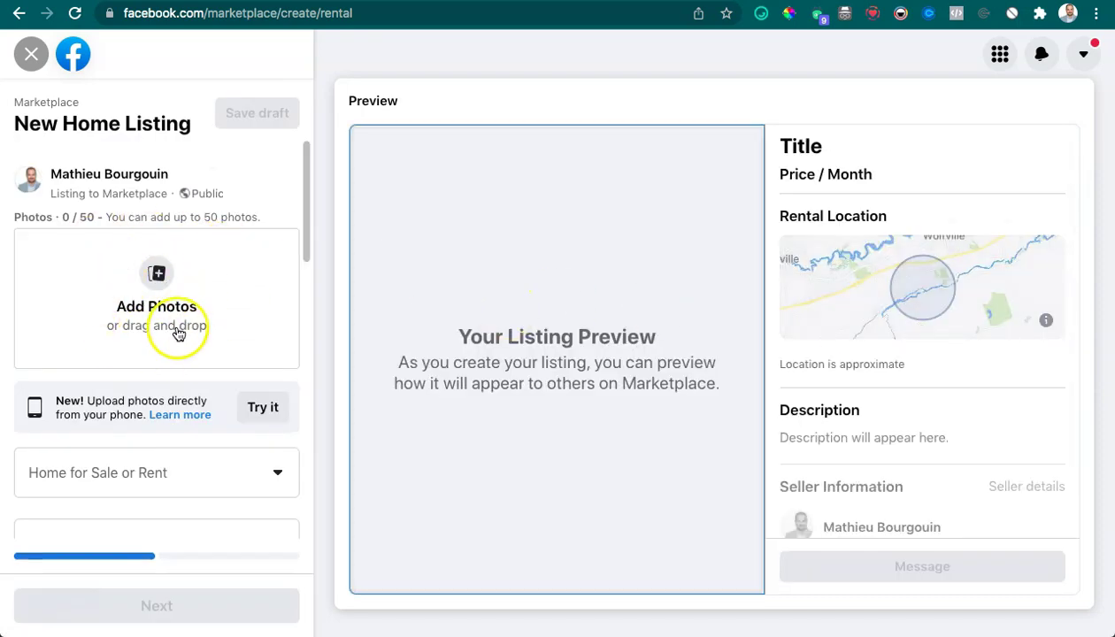
Add all nine property photos, 1.png through 9.png, to the home listing
{"action": "scroll", "coordinate": [179, 324], "scroll_direction": "down", "scroll_amount": 2}
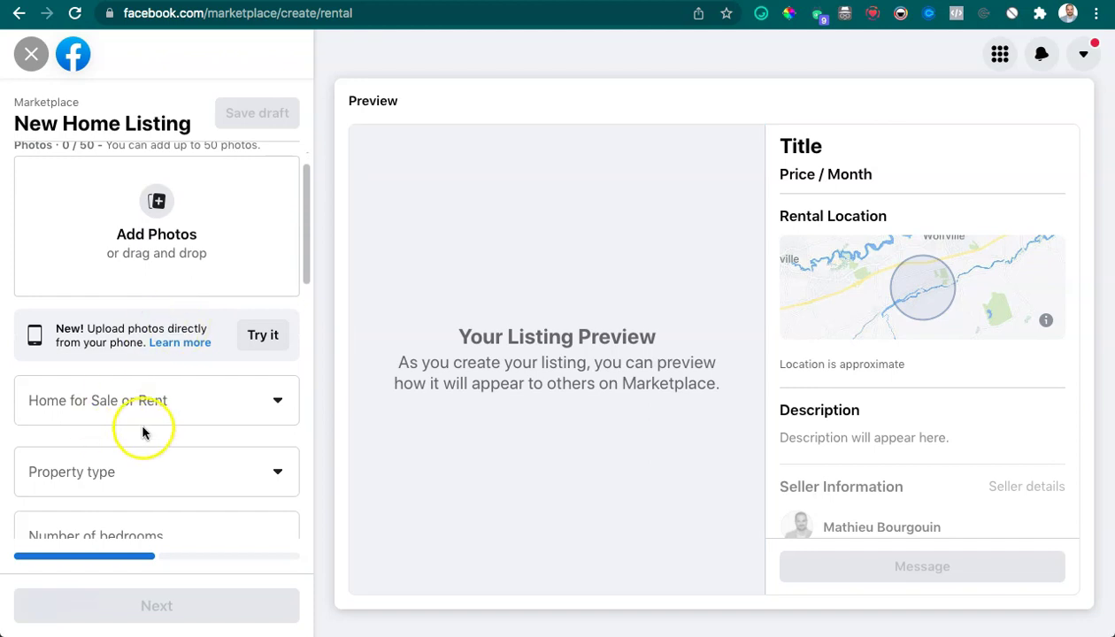
{"action": "scroll", "coordinate": [141, 430], "scroll_direction": "down", "scroll_amount": 4}
{"action": "scroll", "coordinate": [141, 430], "scroll_direction": "up", "scroll_amount": 6}
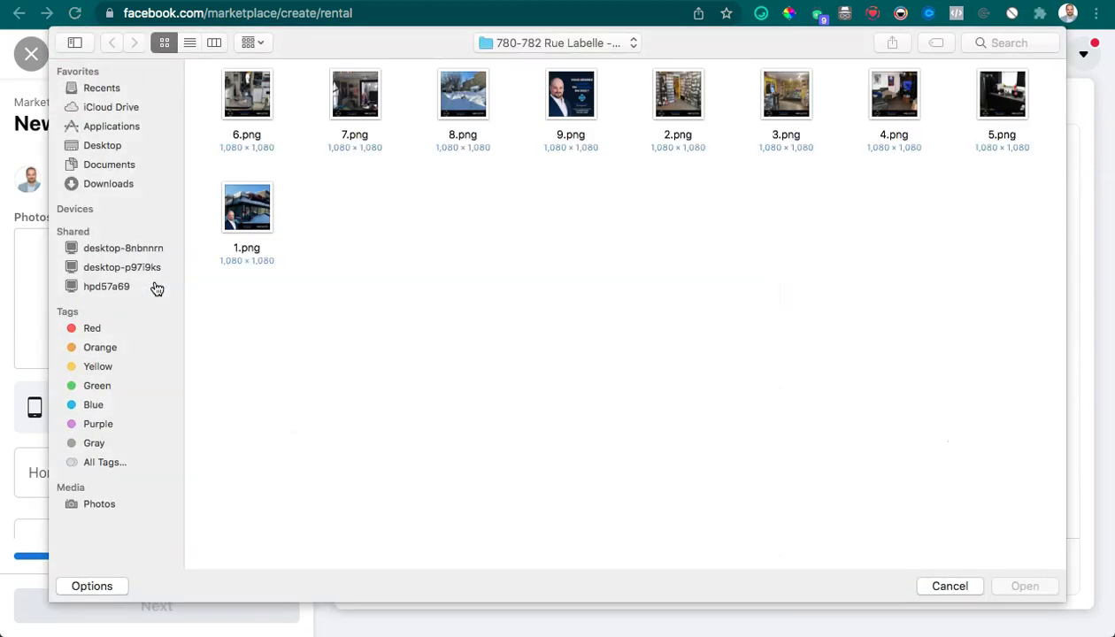
{"action": "left_click", "coordinate": [244, 347]}
{"action": "left_click_drag", "start_coordinate": [237, 305], "coordinate": [998, 122]}
{"action": "left_click", "coordinate": [1021, 590]}
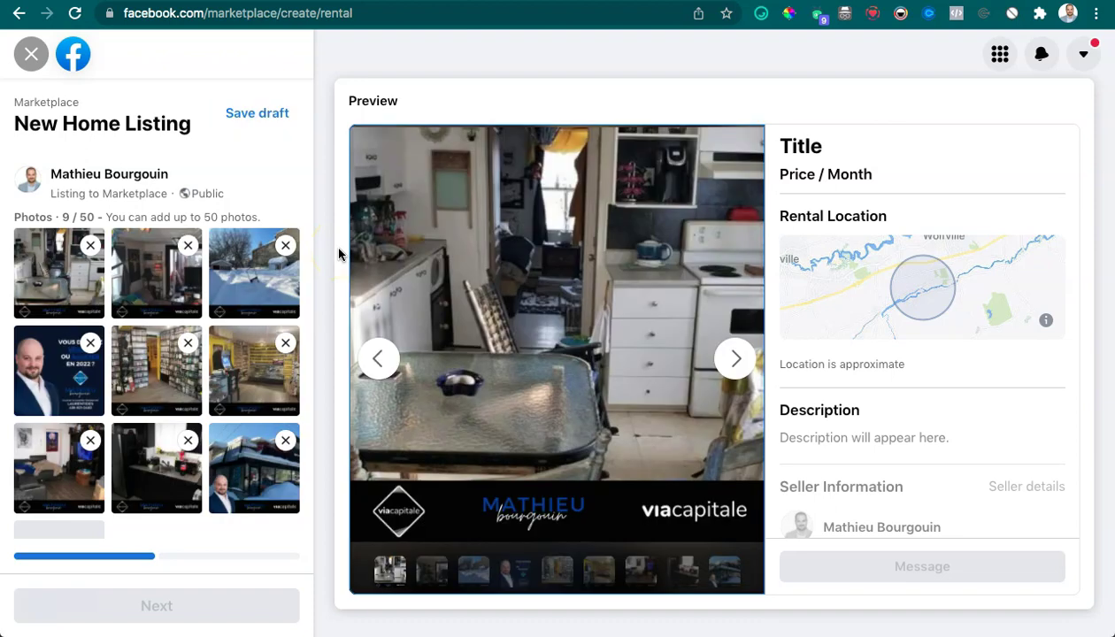
Reorder the listing photos into numerical order, with the branded exterior shot first and the agent's promotional image last
{"action": "left_click_drag", "start_coordinate": [249, 473], "coordinate": [60, 268]}
{"action": "left_click_drag", "start_coordinate": [137, 355], "coordinate": [264, 474]}
{"action": "left_click_drag", "start_coordinate": [193, 302], "coordinate": [223, 285]}
{"action": "left_click_drag", "start_coordinate": [60, 482], "coordinate": [204, 472]}
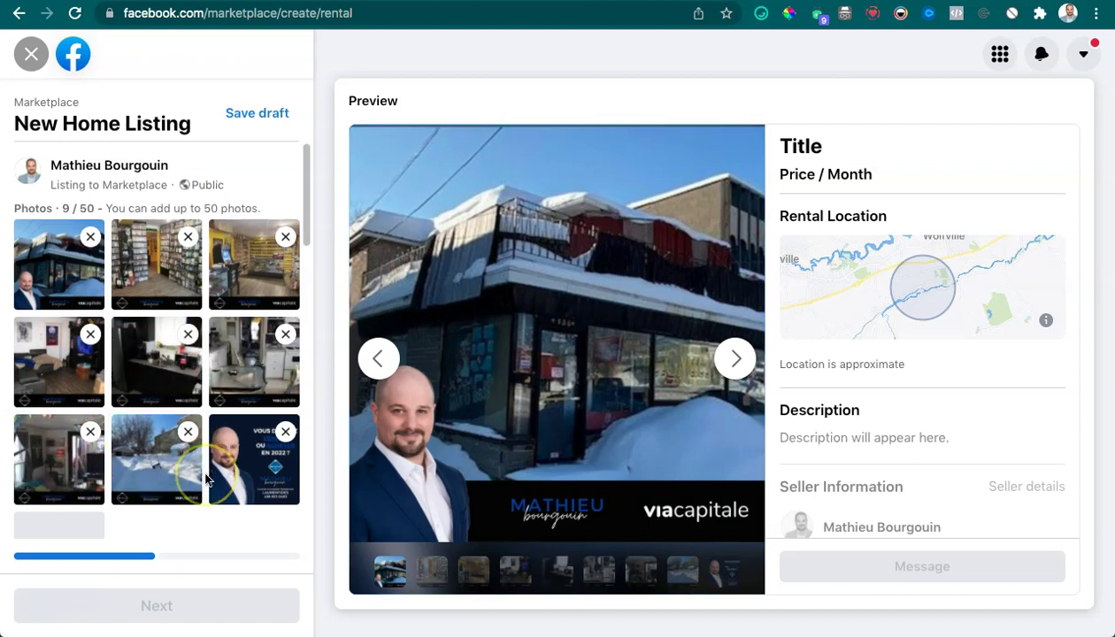
Set the home listing to For Sale
{"action": "scroll", "coordinate": [229, 423], "scroll_direction": "down", "scroll_amount": 3}
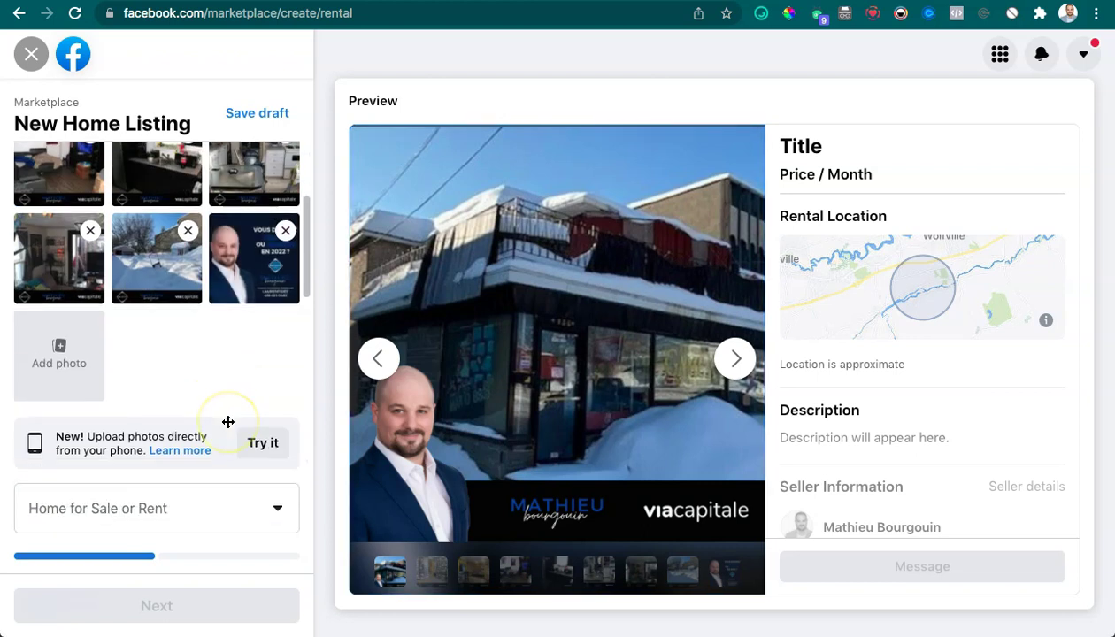
{"action": "scroll", "coordinate": [209, 329], "scroll_direction": "down", "scroll_amount": 1}
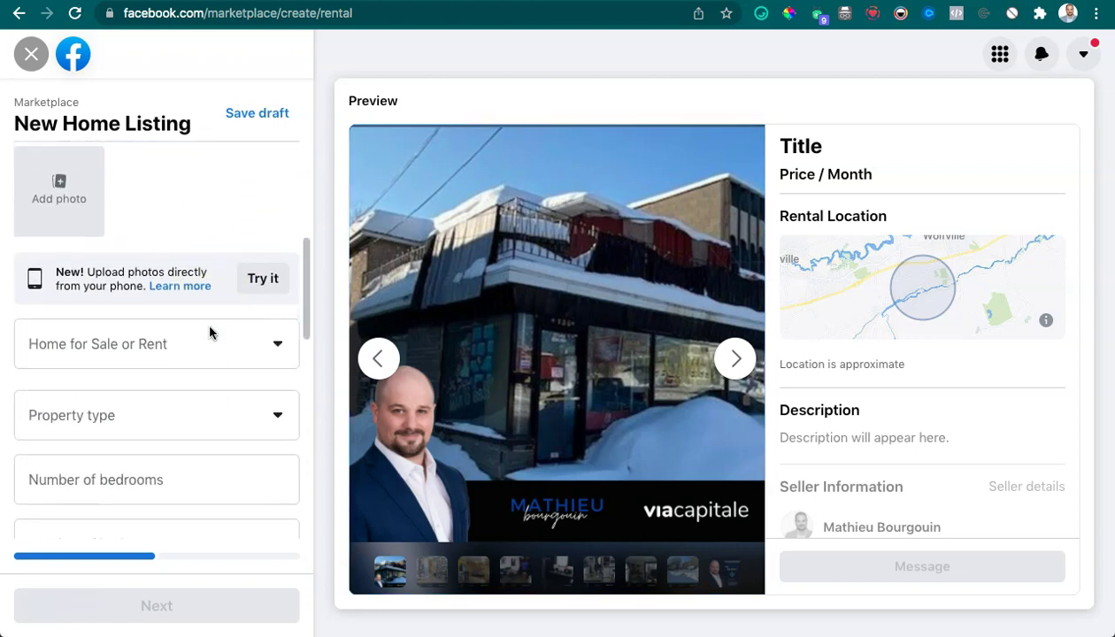
{"action": "left_click", "coordinate": [195, 334]}
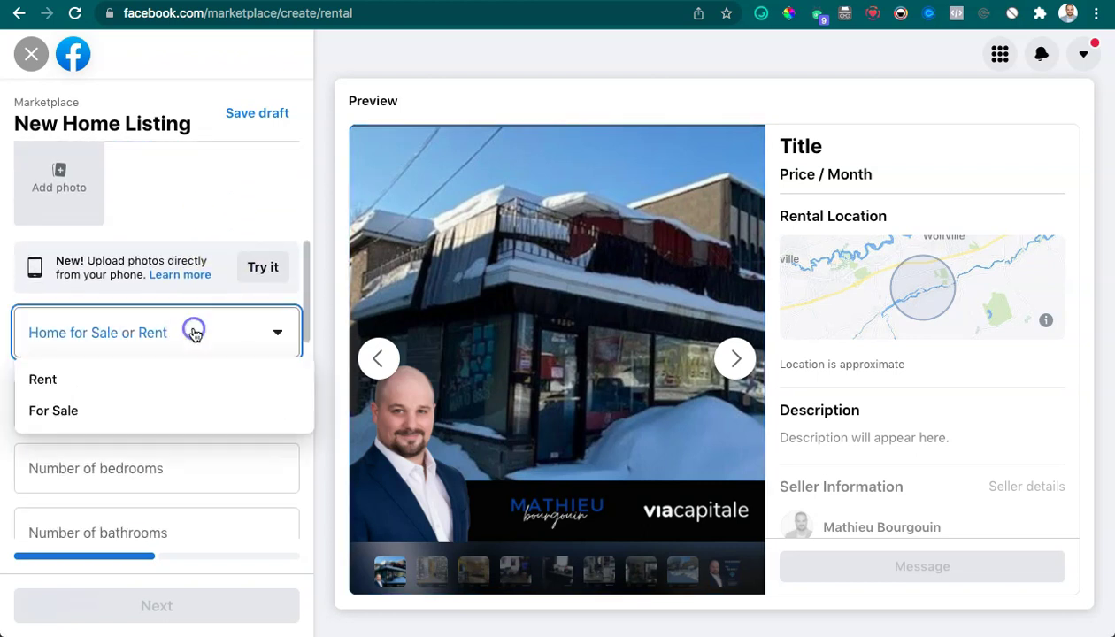
{"action": "left_click", "coordinate": [115, 412]}
Set the property type to House, with 2 bedrooms and 2 bathrooms
{"action": "scroll", "coordinate": [114, 416], "scroll_direction": "down", "scroll_amount": 1}
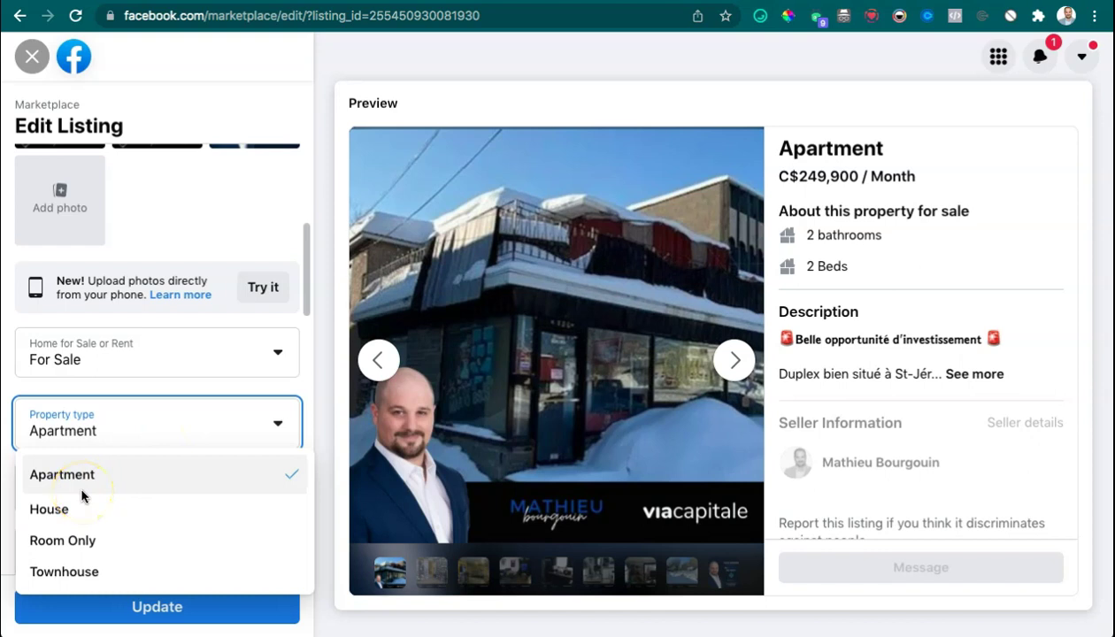
{"action": "left_click", "coordinate": [317, 428]}
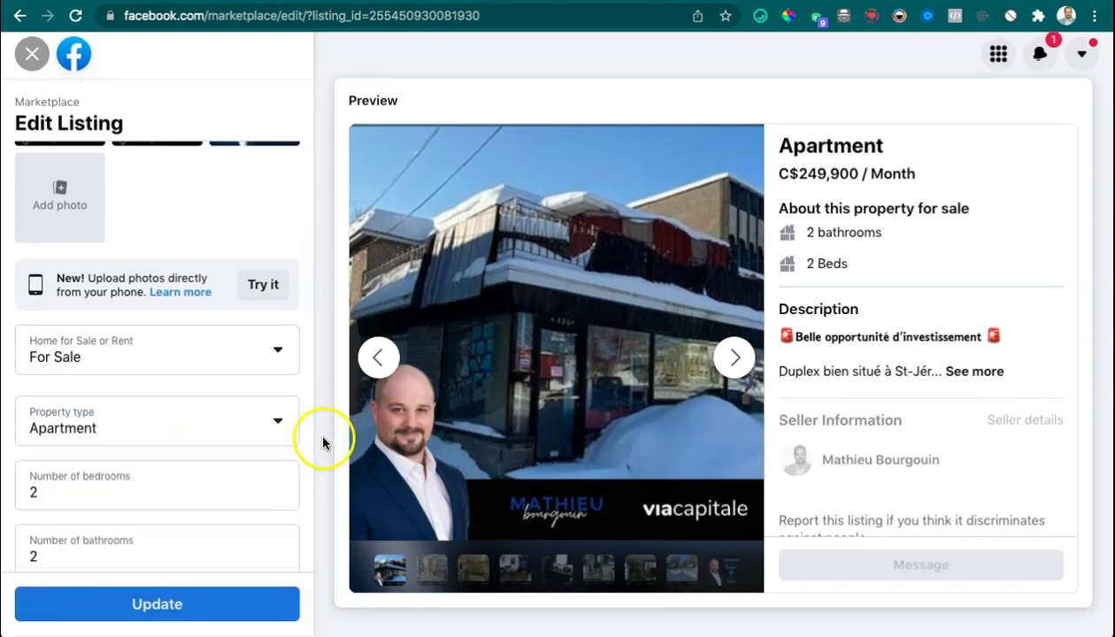
{"action": "left_click", "coordinate": [45, 498]}
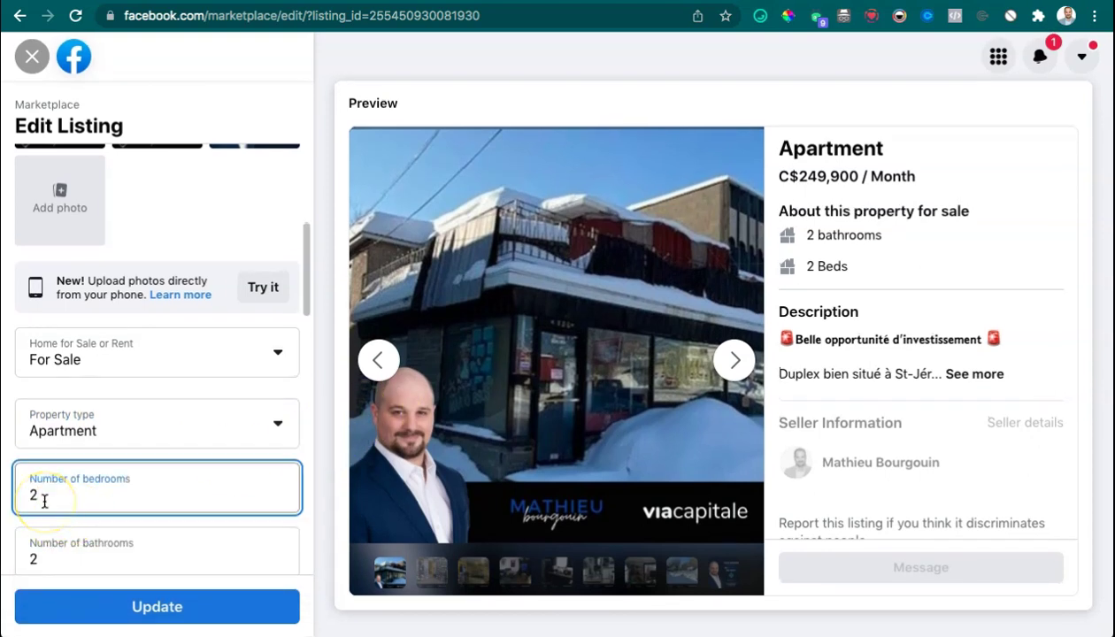
{"action": "scroll", "coordinate": [44, 500], "scroll_direction": "down", "scroll_amount": 3}
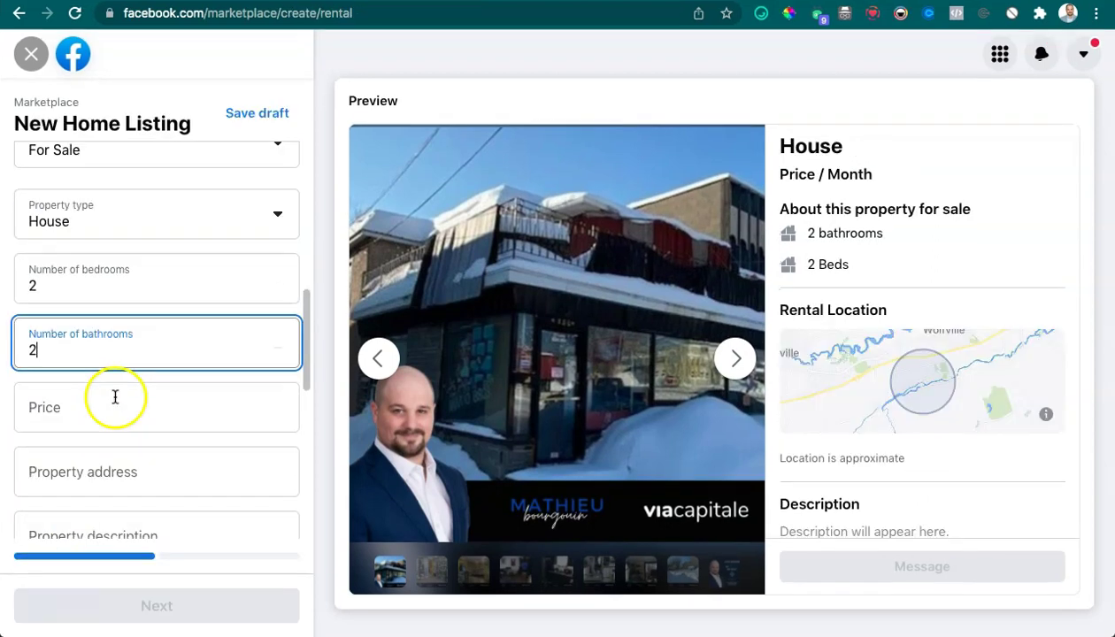
Set the price to CA$249,900 and fill in the property address using the matching suggestion
{"action": "left_click", "coordinate": [45, 414]}
{"action": "type", "text": "249,900"}
{"action": "key", "text": "Tab"}
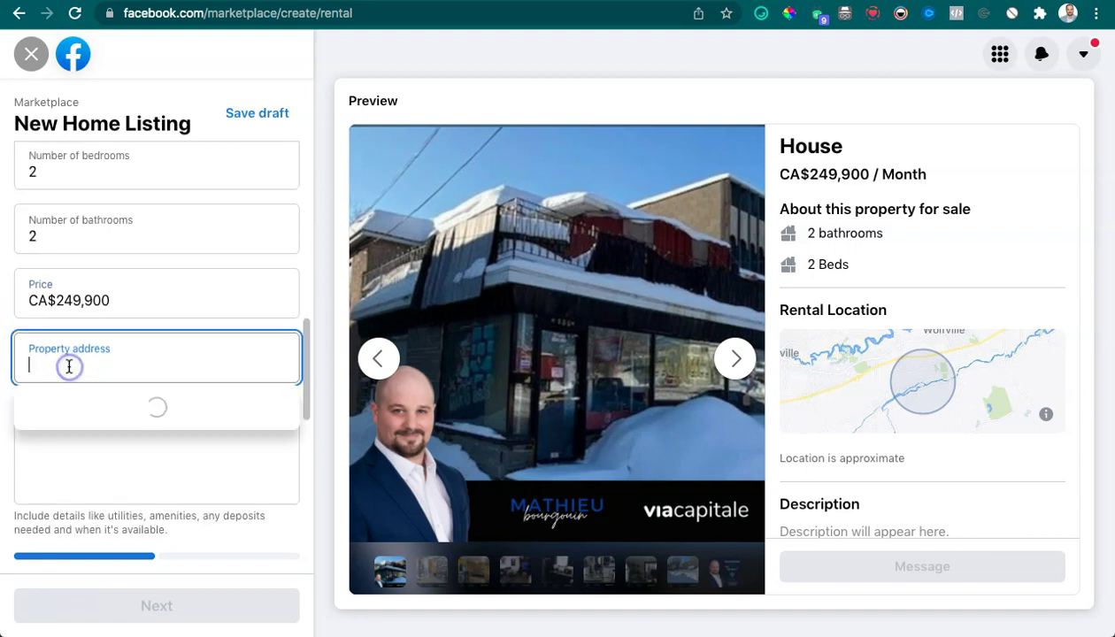
{"action": "type", "text": "78"}
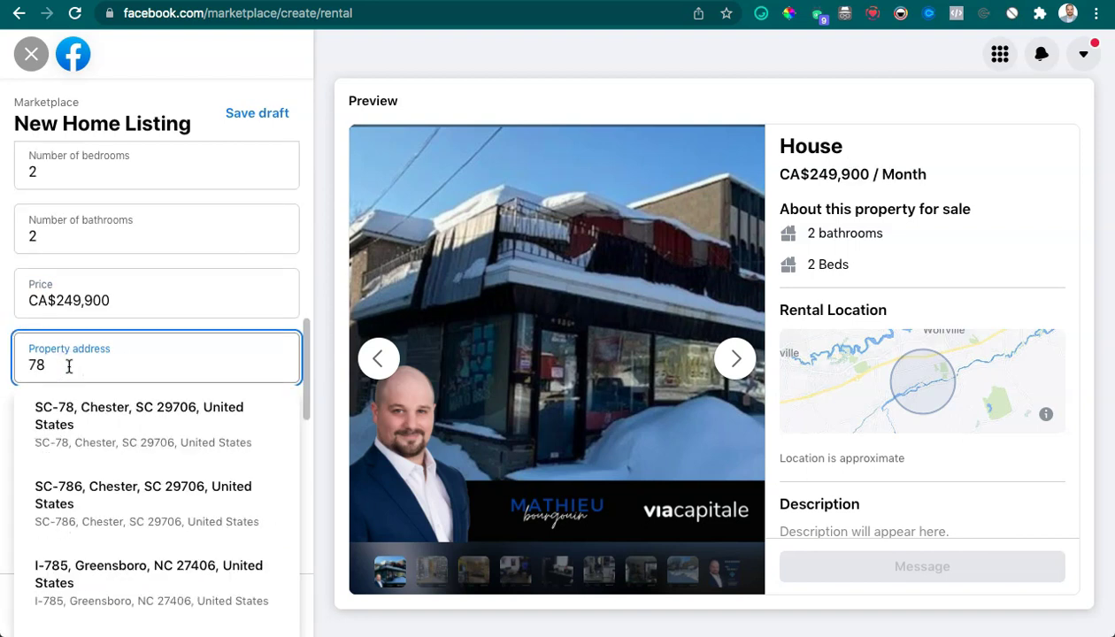
{"action": "type", "text": "0-782 rue"}
{"action": "left_click", "coordinate": [136, 430]}
Copy the text from "Belle opportunité d'investissement" through the contact details in the Google Docs document into the listing's property description
{"action": "left_click", "coordinate": [135, 437]}
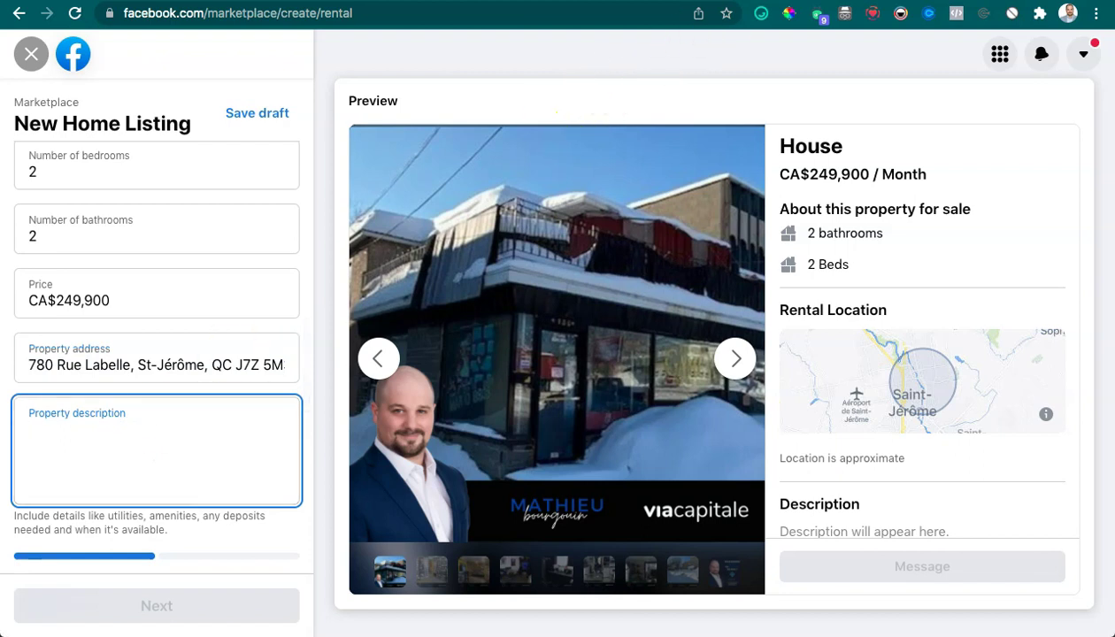
{"action": "left_click", "coordinate": [850, 1]}
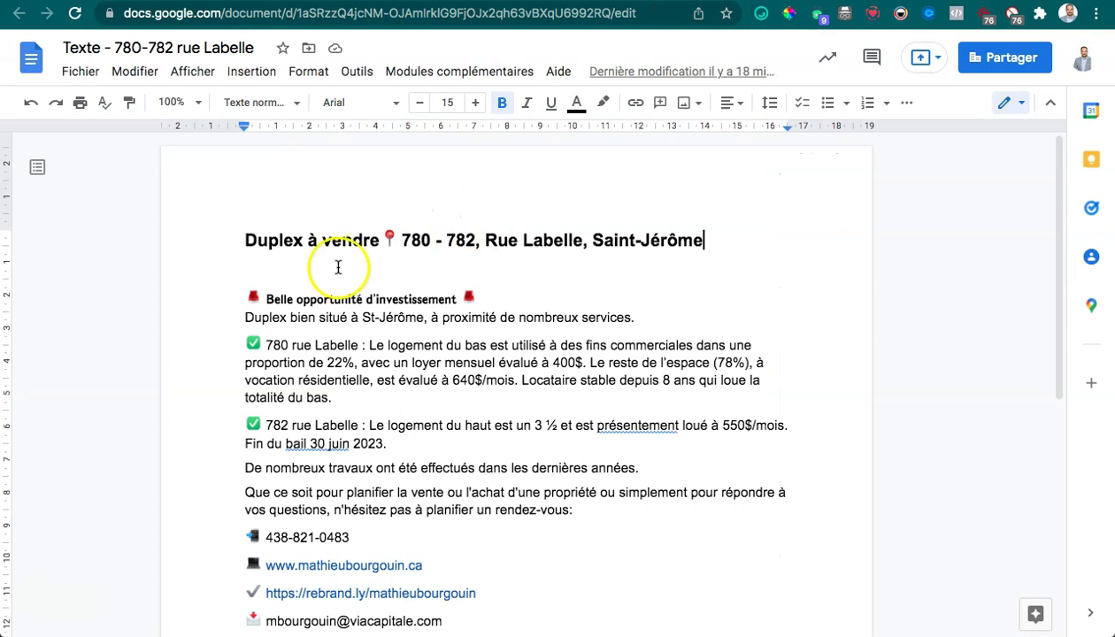
{"action": "left_click", "coordinate": [253, 297]}
{"action": "scroll", "coordinate": [428, 549], "scroll_direction": "down", "scroll_amount": 4}
{"action": "left_click_drag", "start_coordinate": [431, 509], "coordinate": [242, 241]}
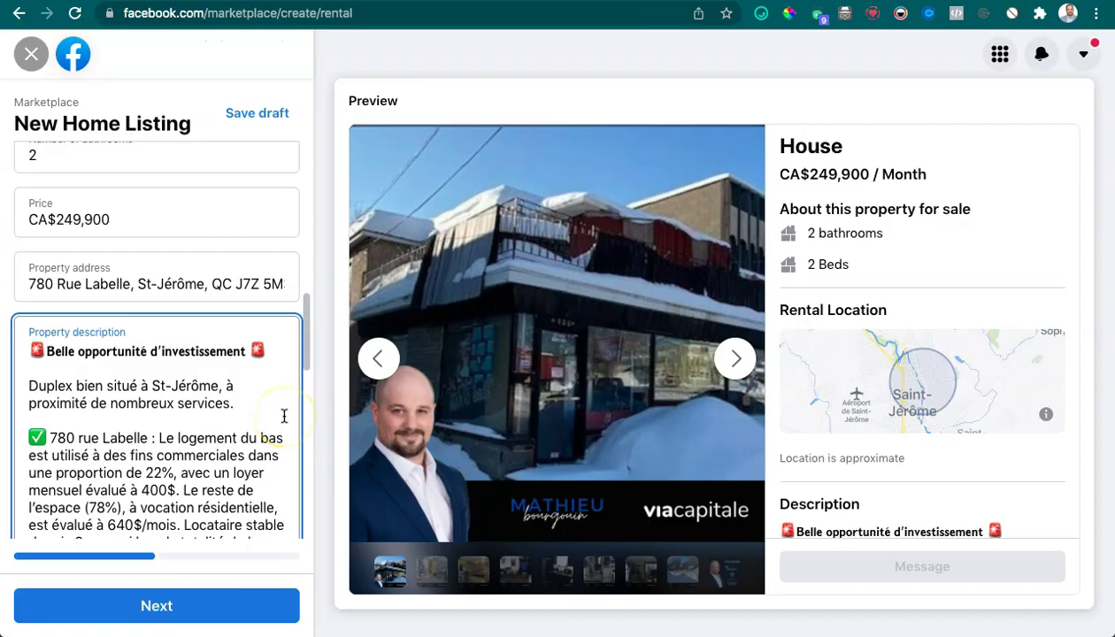
Leave the optional advanced details blank and continue to the choice of places to list
{"action": "scroll", "coordinate": [284, 416], "scroll_direction": "down", "scroll_amount": 6}
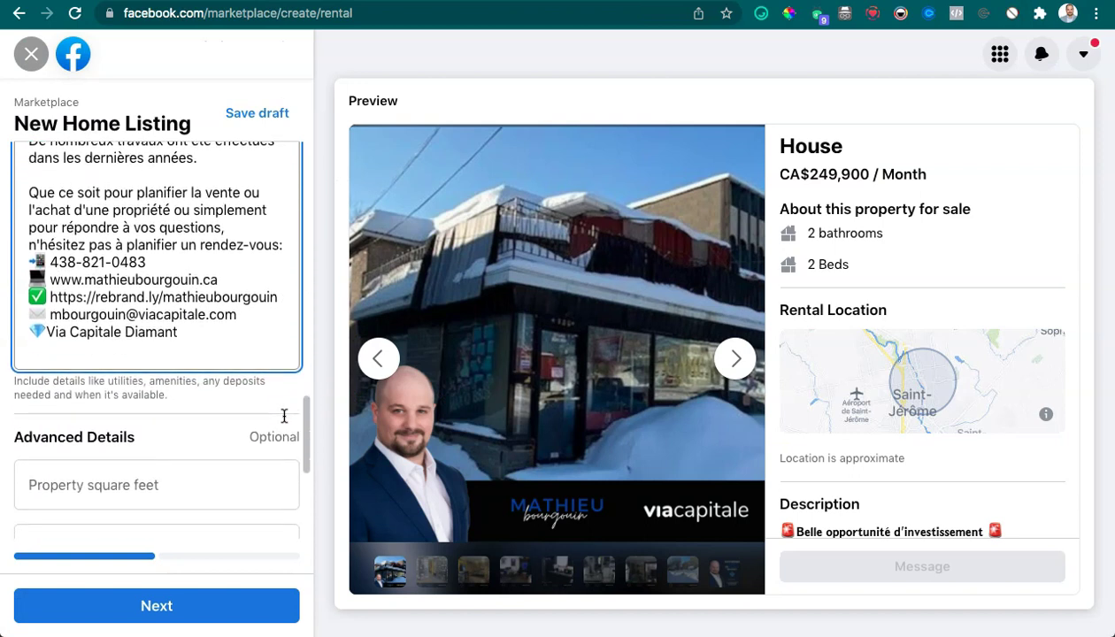
{"action": "scroll", "coordinate": [197, 368], "scroll_direction": "down", "scroll_amount": 3}
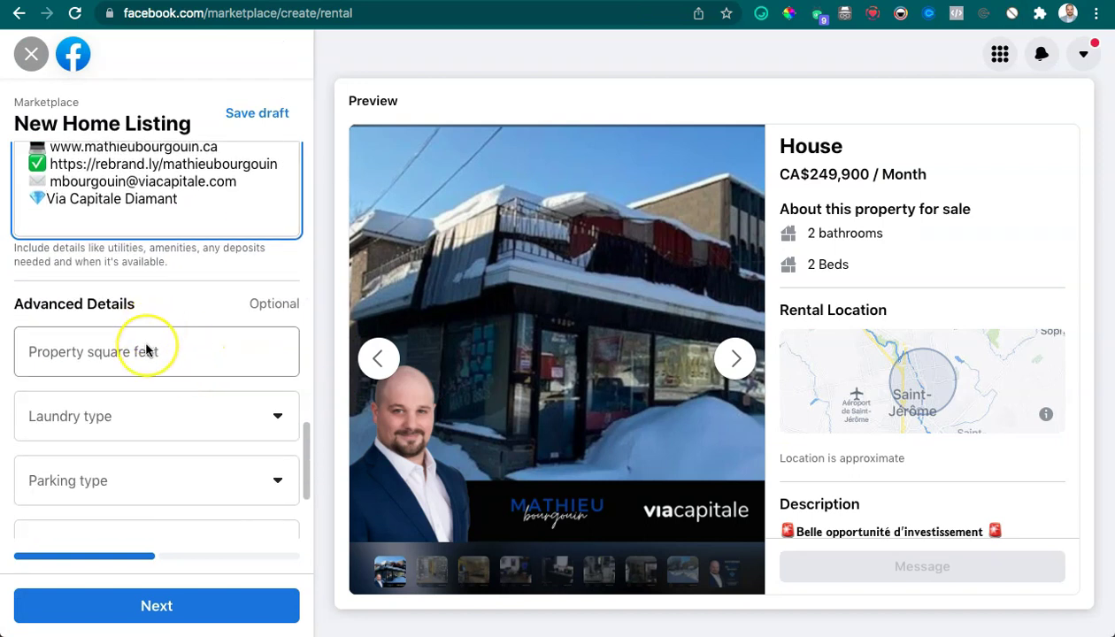
{"action": "scroll", "coordinate": [146, 349], "scroll_direction": "down", "scroll_amount": 3}
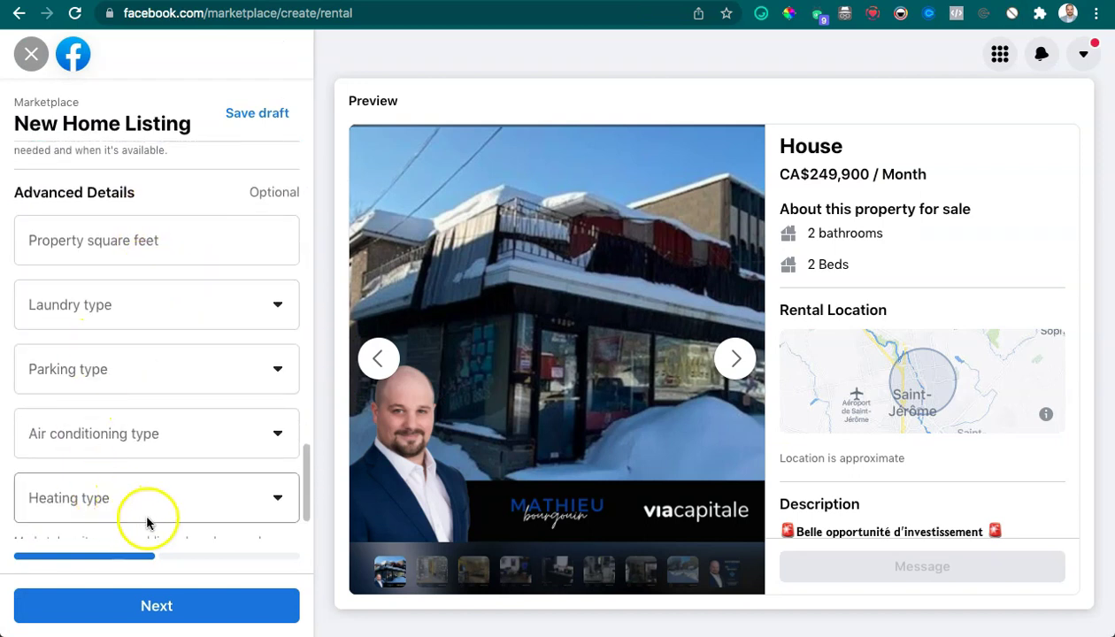
{"action": "scroll", "coordinate": [214, 318], "scroll_direction": "down", "scroll_amount": 2}
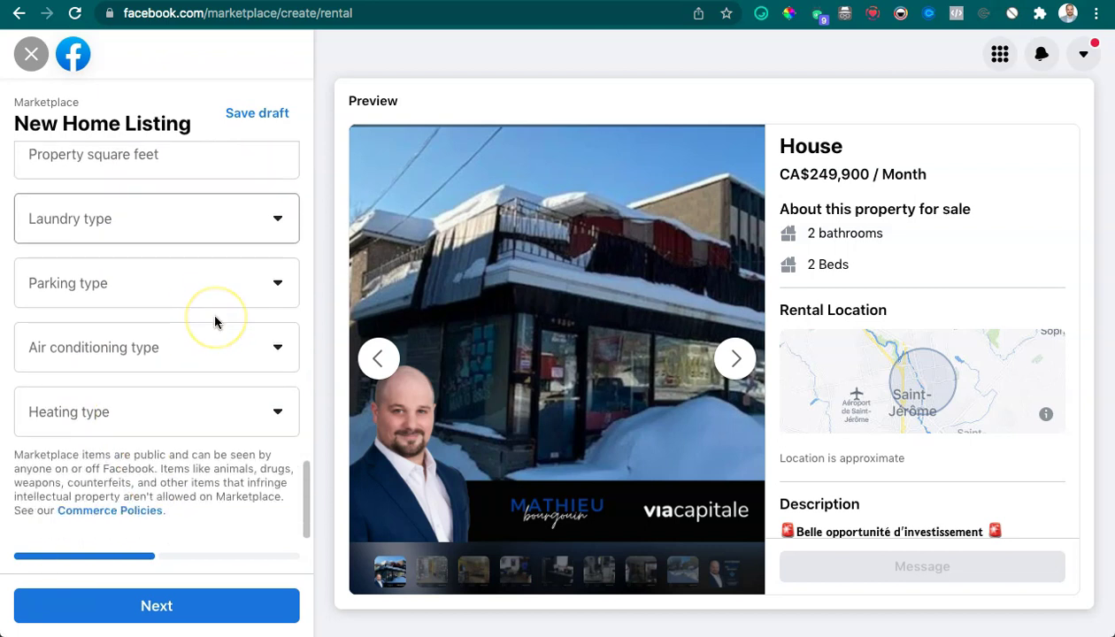
{"action": "left_click", "coordinate": [187, 615]}
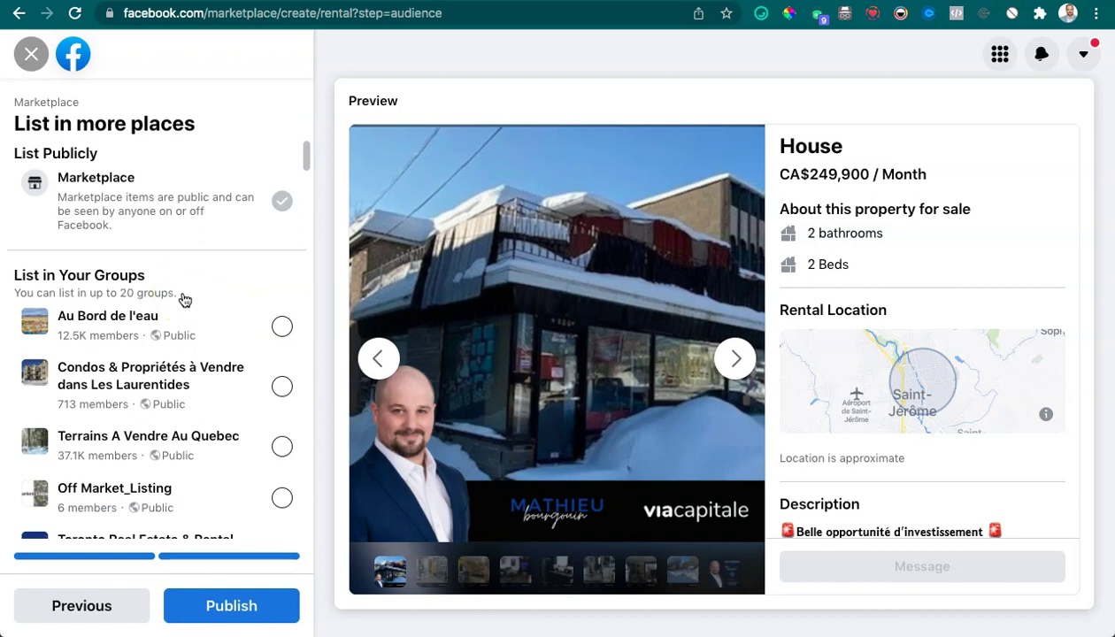
Look through the available groups and publish the listing to Marketplace without selecting any group
{"action": "scroll", "coordinate": [184, 300], "scroll_direction": "down", "scroll_amount": 8}
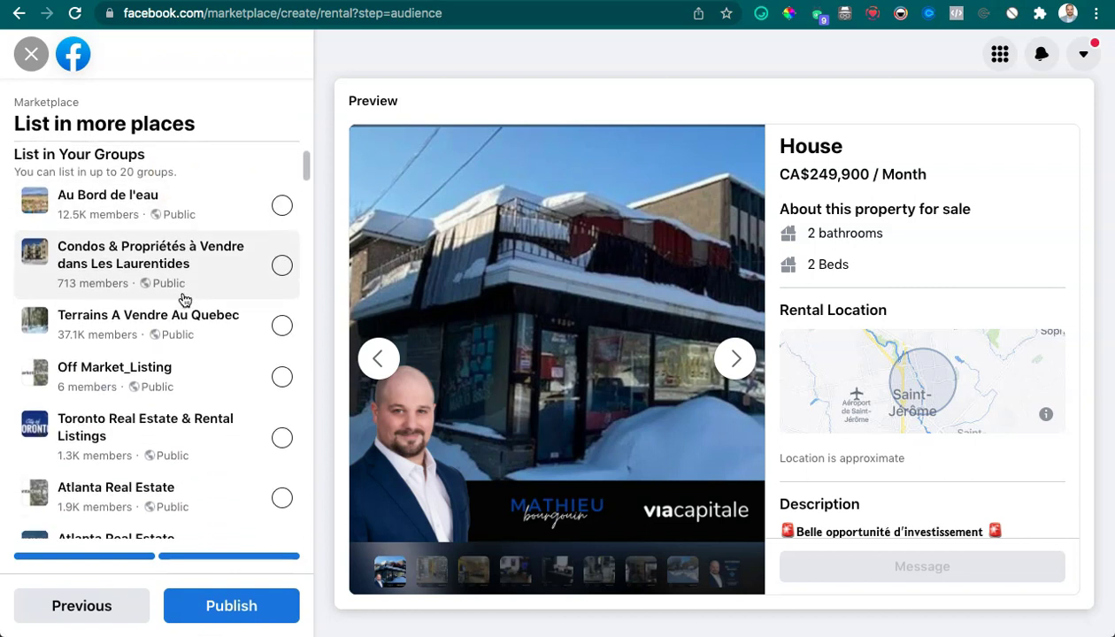
{"action": "scroll", "coordinate": [184, 300], "scroll_direction": "down", "scroll_amount": 8}
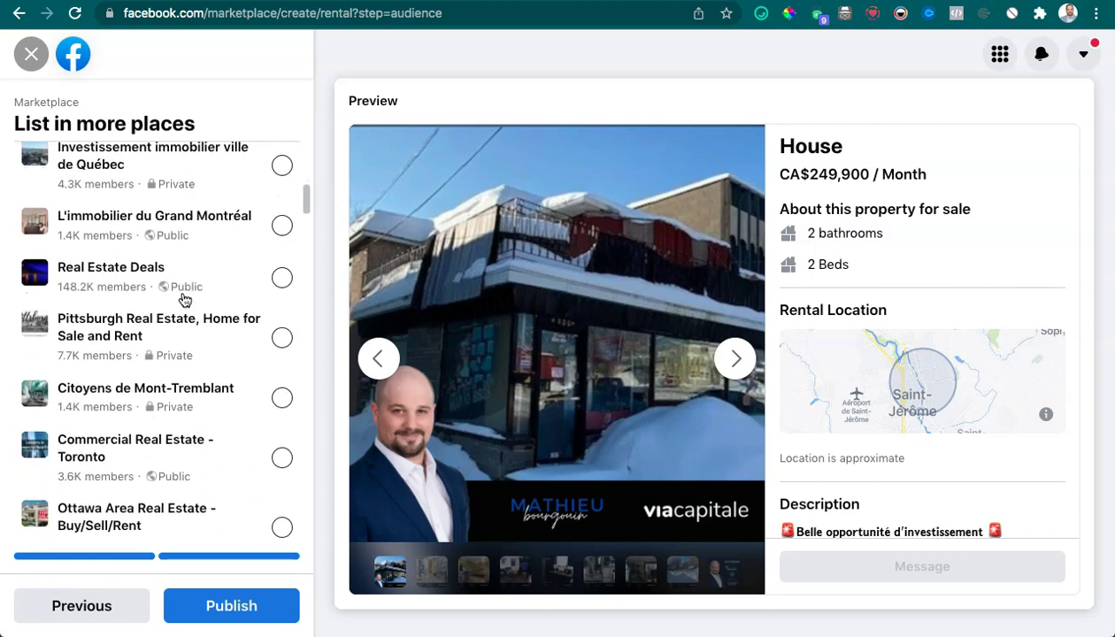
{"action": "scroll", "coordinate": [184, 300], "scroll_direction": "up", "scroll_amount": 15}
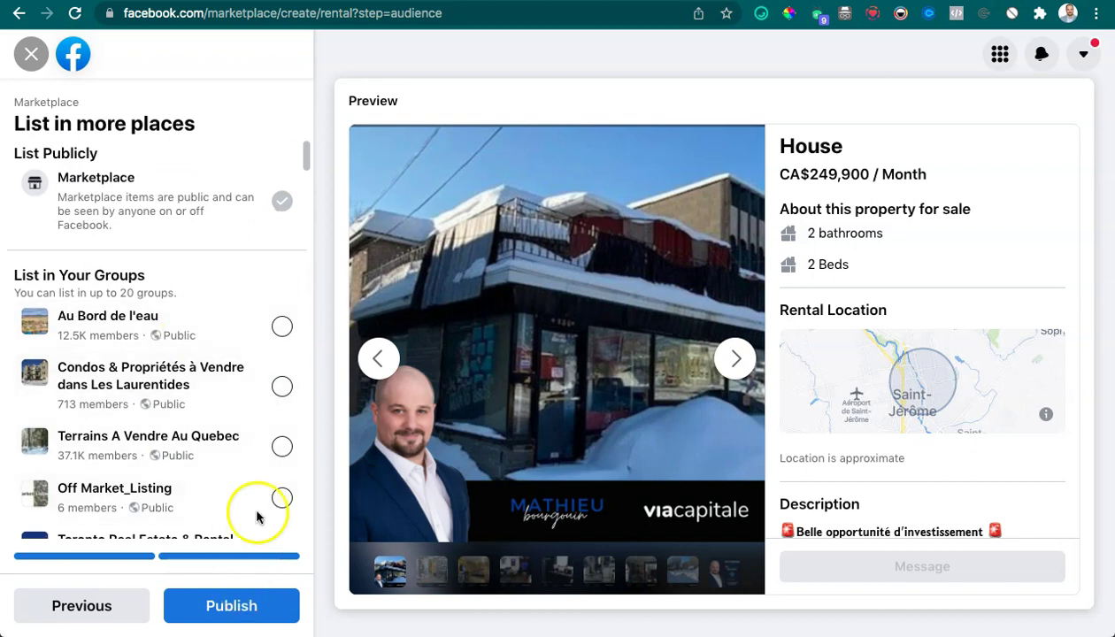
{"action": "left_click", "coordinate": [227, 609]}
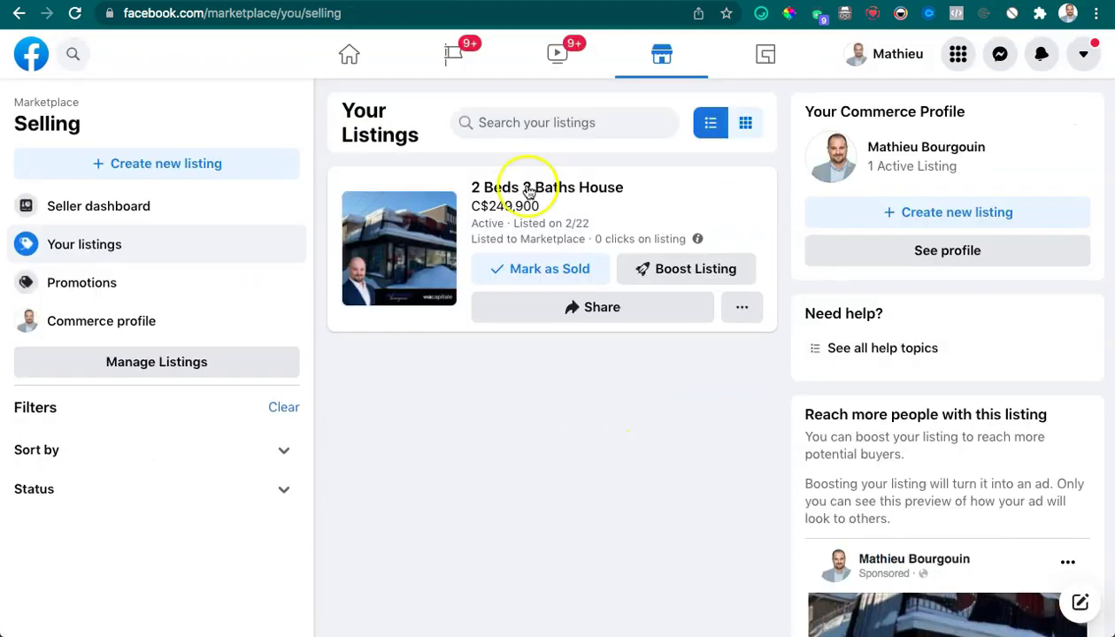